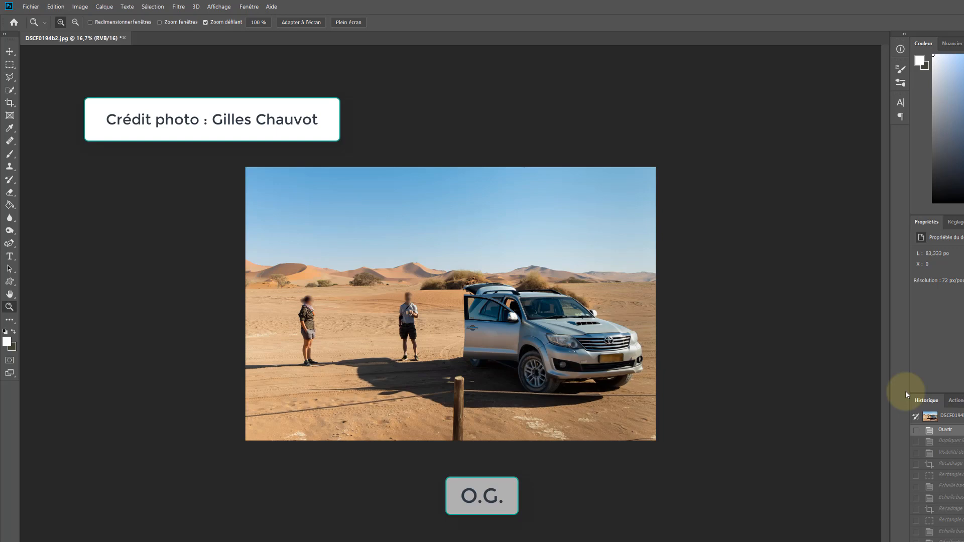
- Duplicate the background layer, hide the original, and make the copy the active layer
click(952, 540)
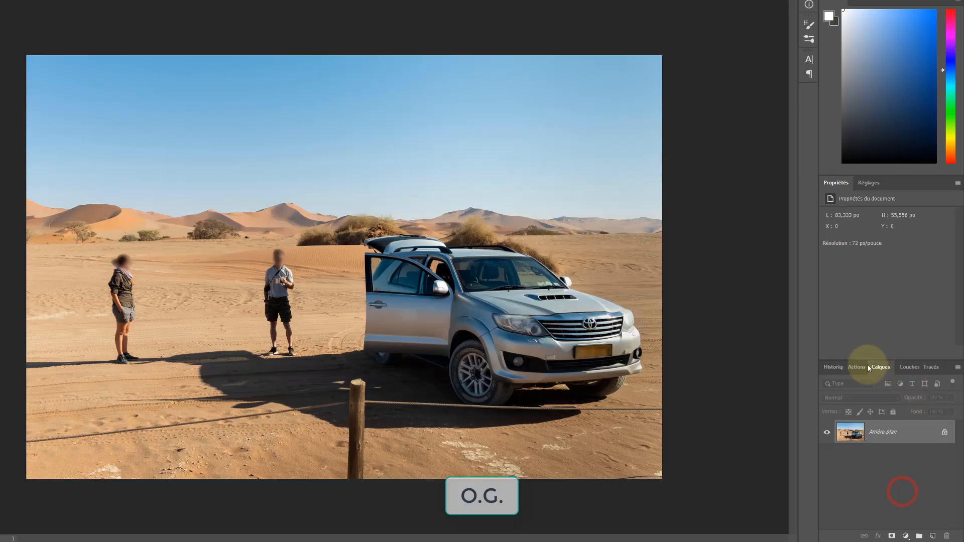
right_click(920, 434)
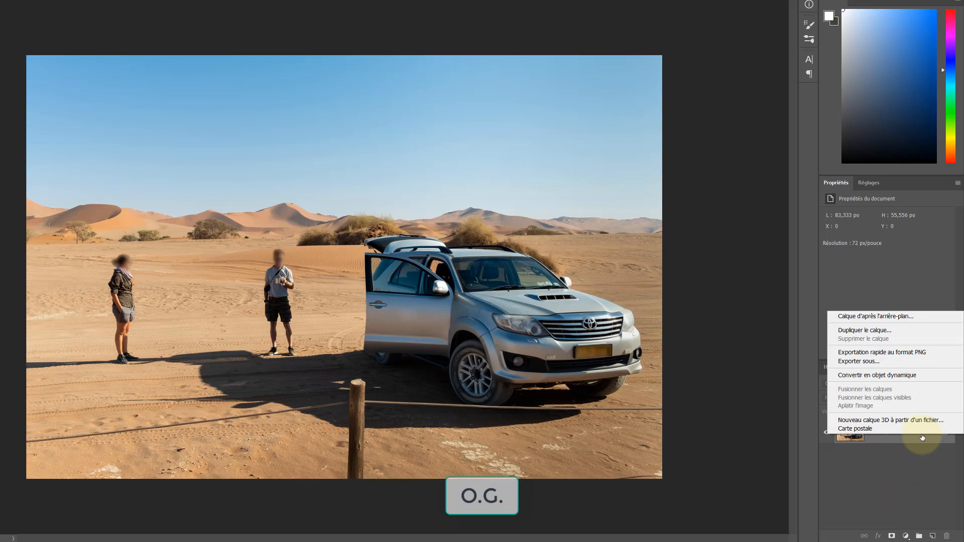
click(897, 330)
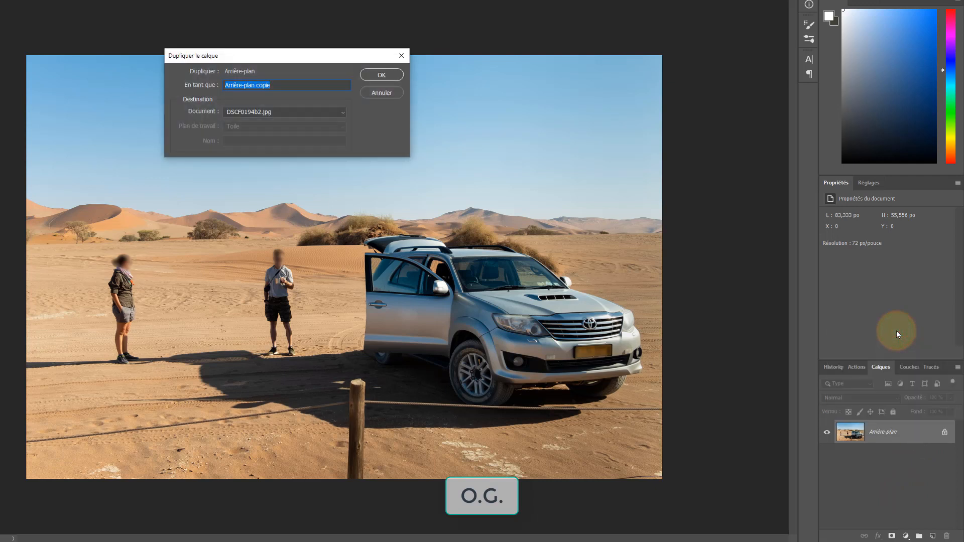
click(385, 76)
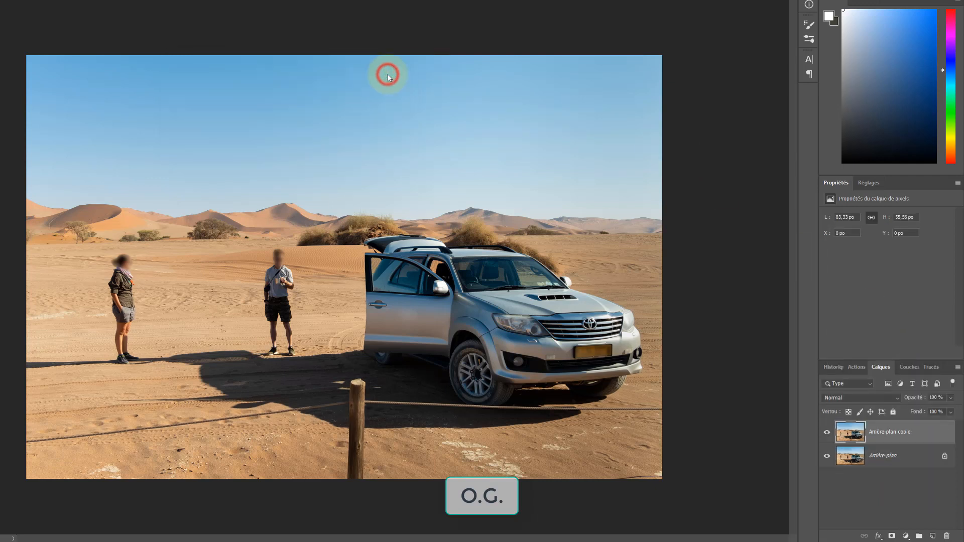
click(827, 456)
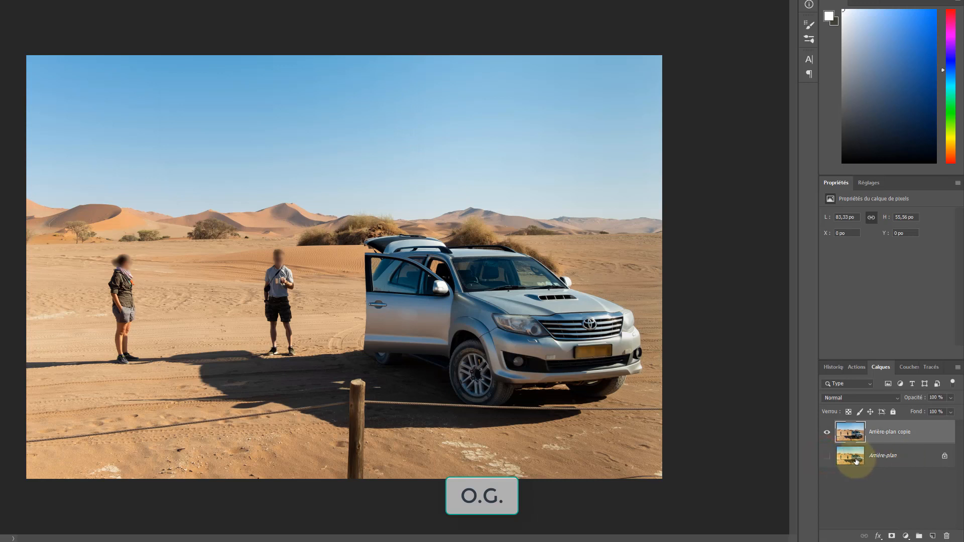
click(874, 430)
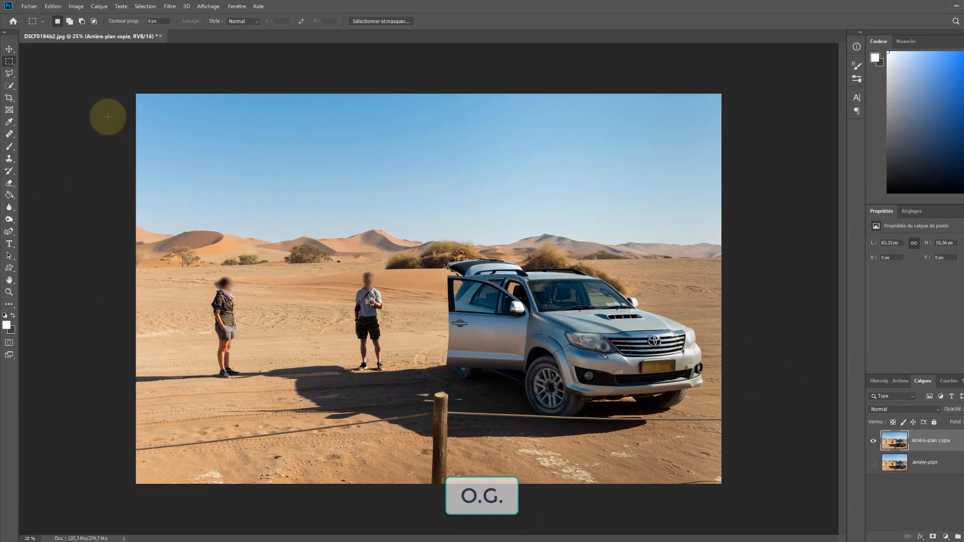
- Crop the image to a 16:9 ratio, widening the canvas to restore the photo's full height and leave an empty strip on its left
click(8, 99)
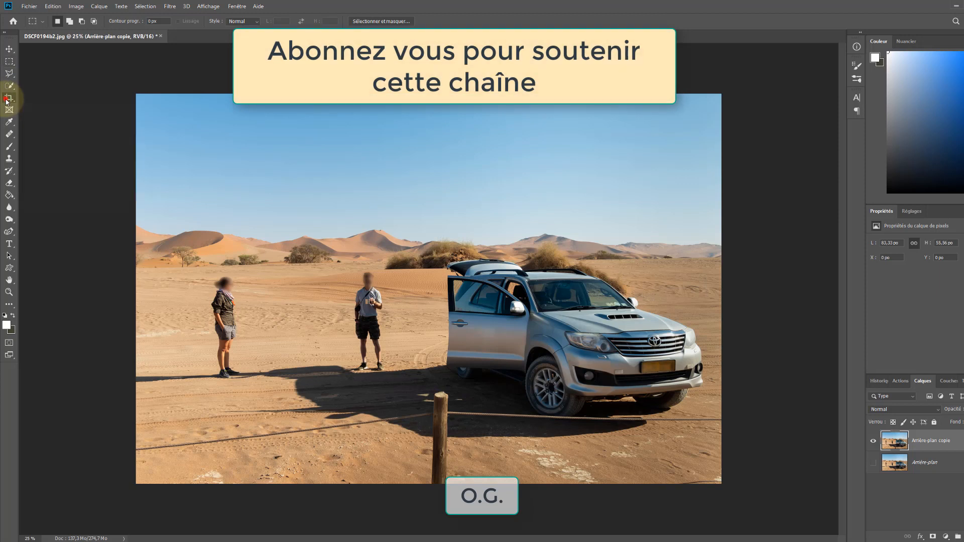
click(94, 22)
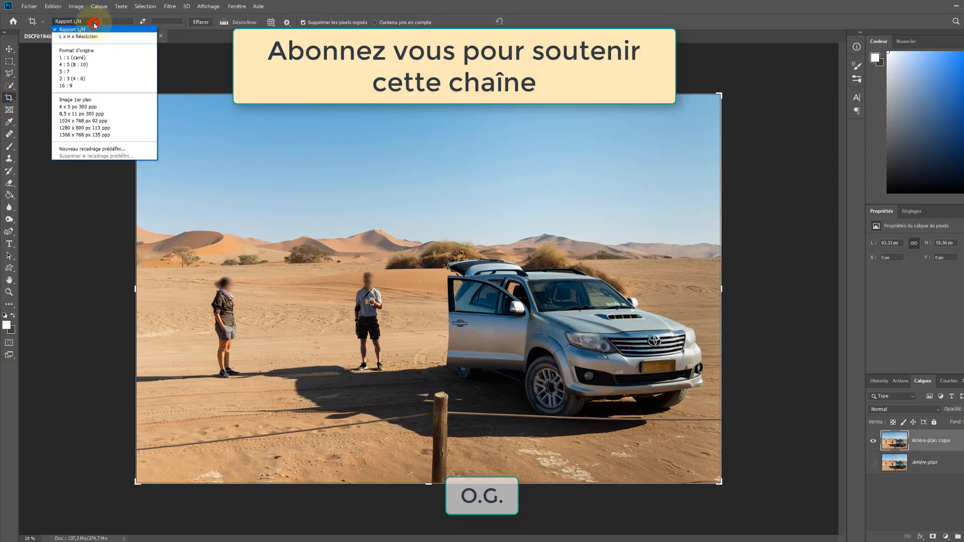
click(84, 50)
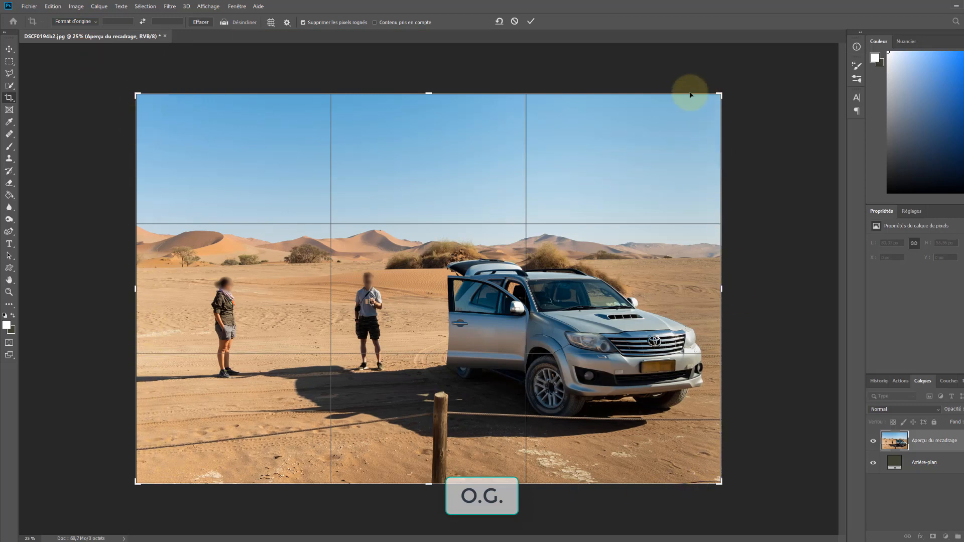
click(96, 22)
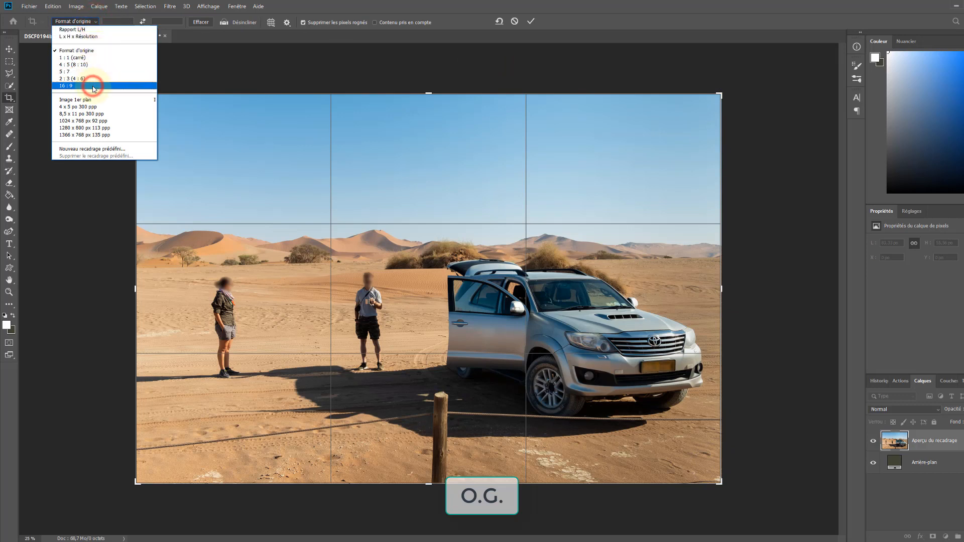
click(93, 87)
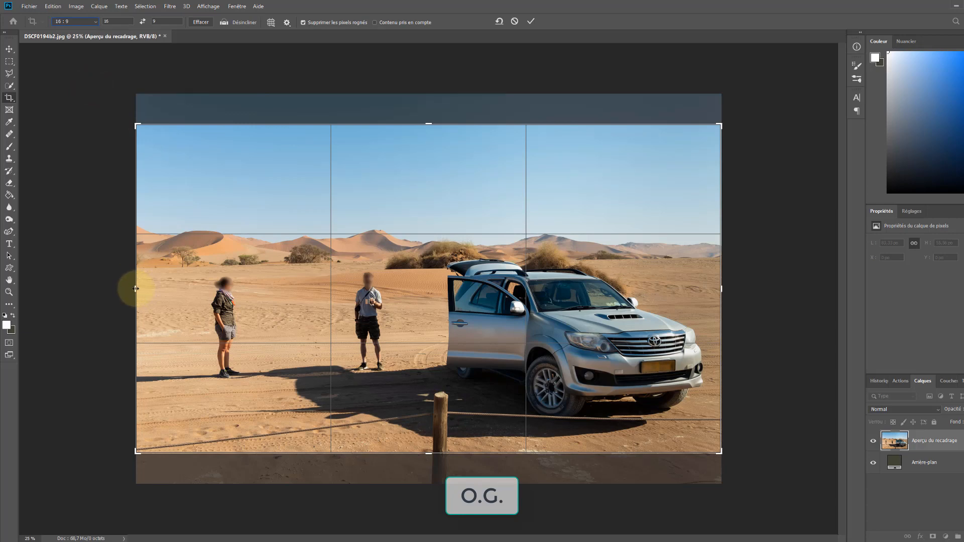
drag(136, 289, 84, 278)
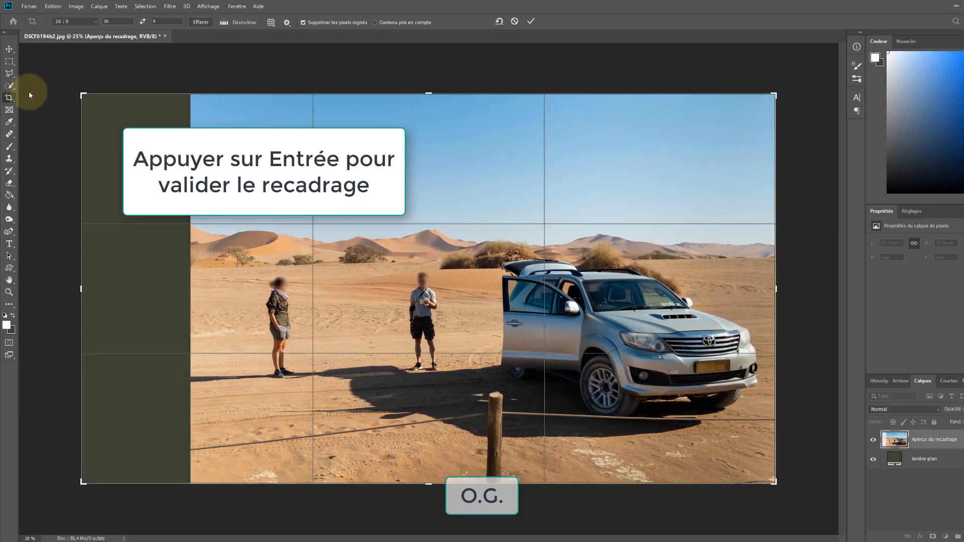
- Marquee-select the left part of the photo containing both people, over its full height, stopping before the wooden post
click(12, 63)
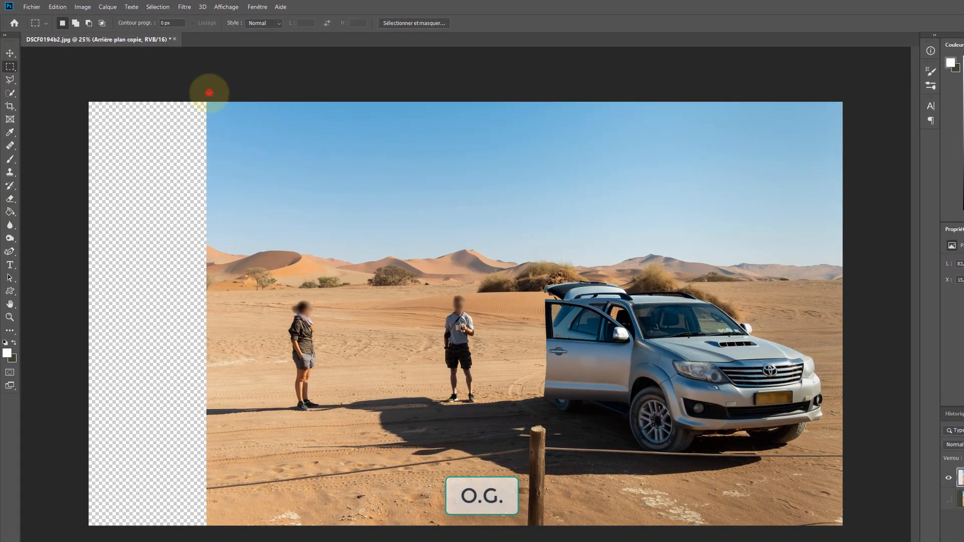
drag(209, 93, 521, 525)
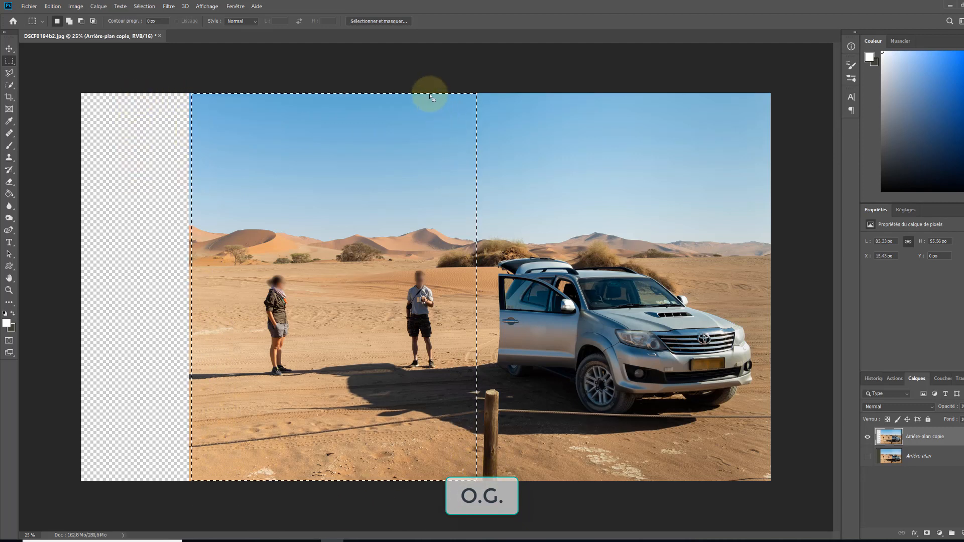
- Stretch the selected area to the canvas's left edge with content-aware scaling, at 138.54% width and 100% height
click(52, 6)
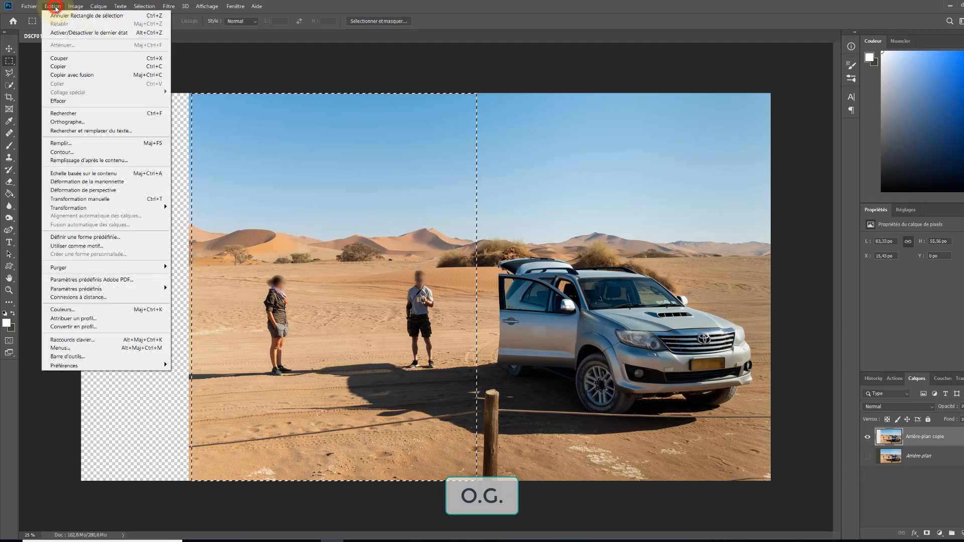
click(97, 174)
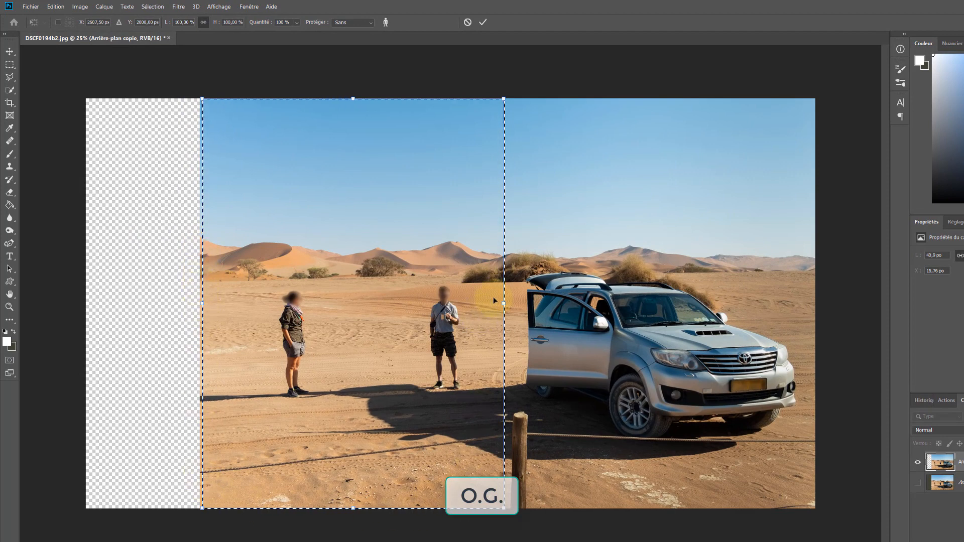
drag(203, 303, 179, 304)
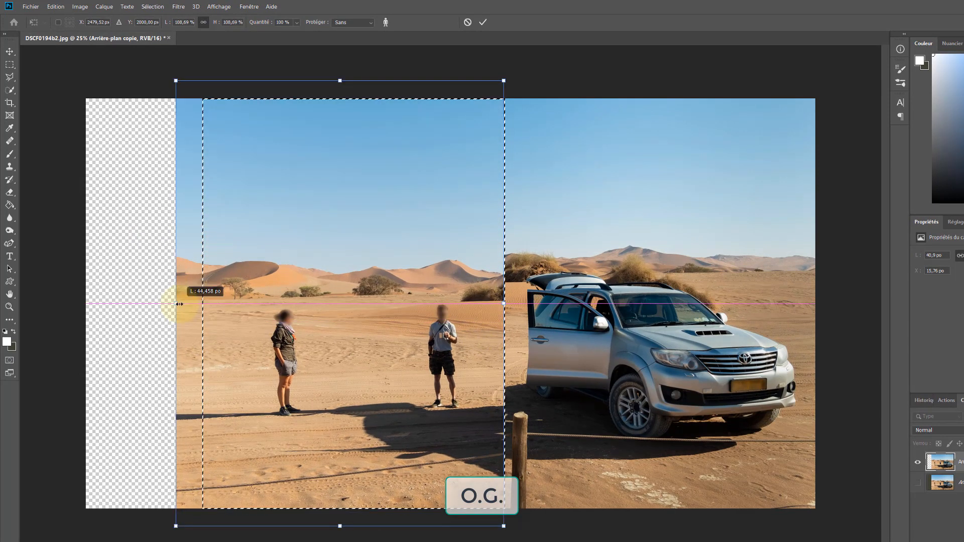
drag(179, 304, 92, 310)
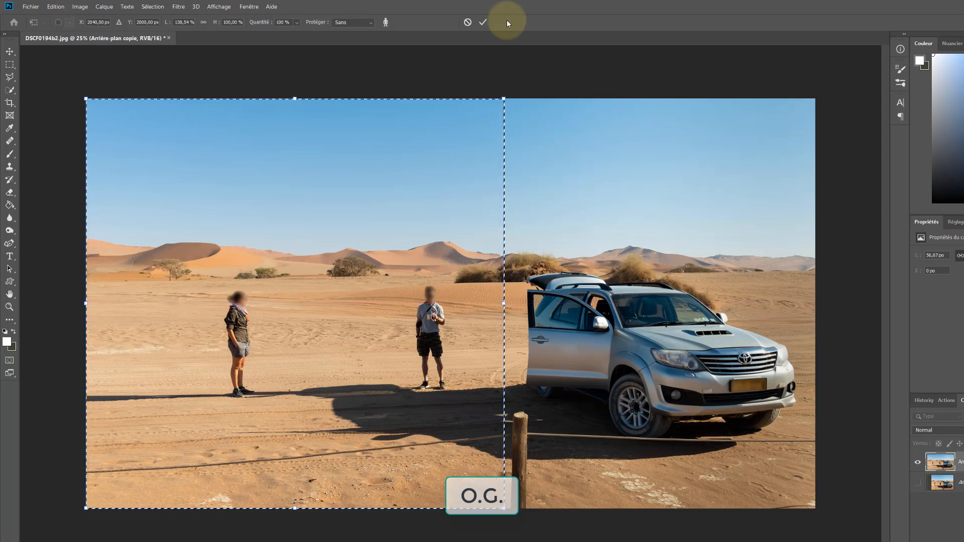
click(484, 22)
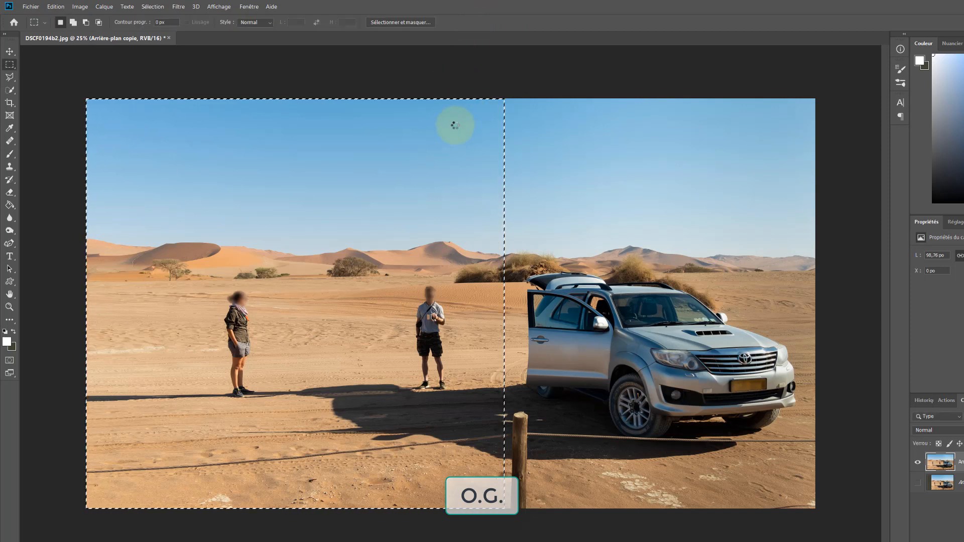
- Compare the history states before and after the content-aware scaling, and undo the scaling
click(924, 400)
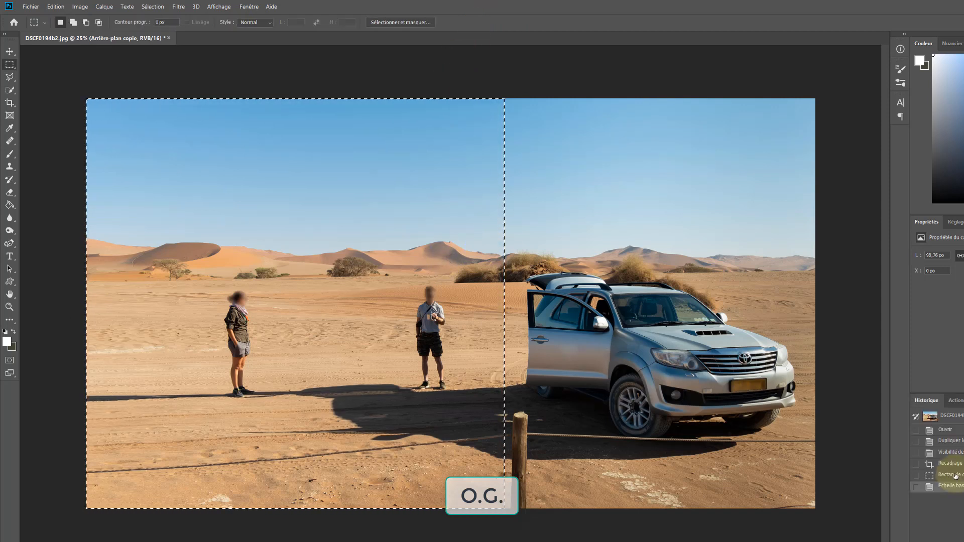
click(955, 476)
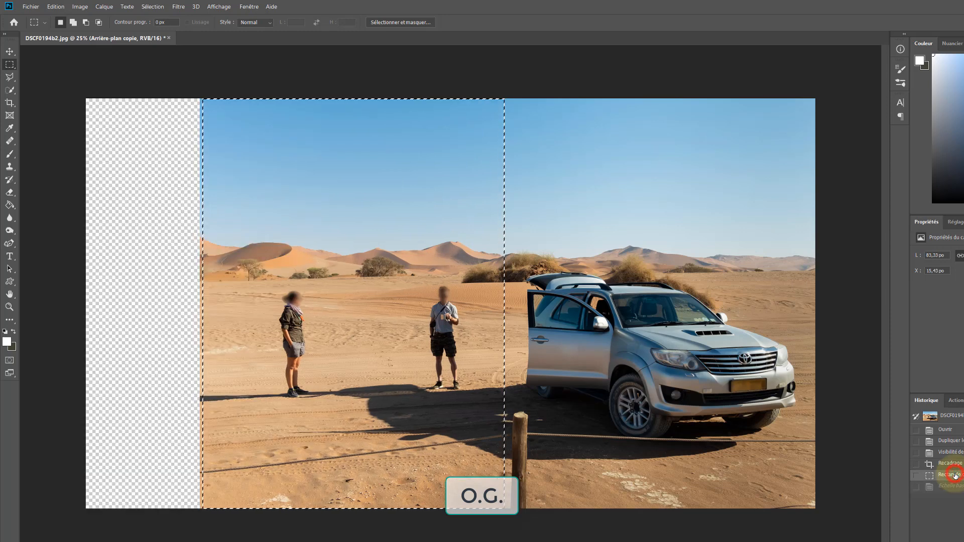
click(955, 486)
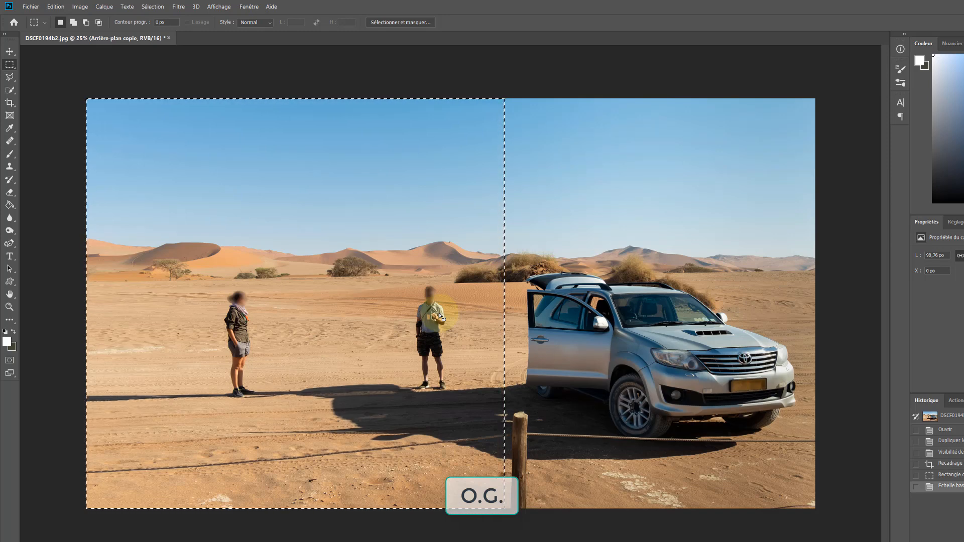
key(ctrl+z)
- Content-aware scale the selected area to 112.09% width at 100% height, extending it over part of the empty left strip
click(56, 7)
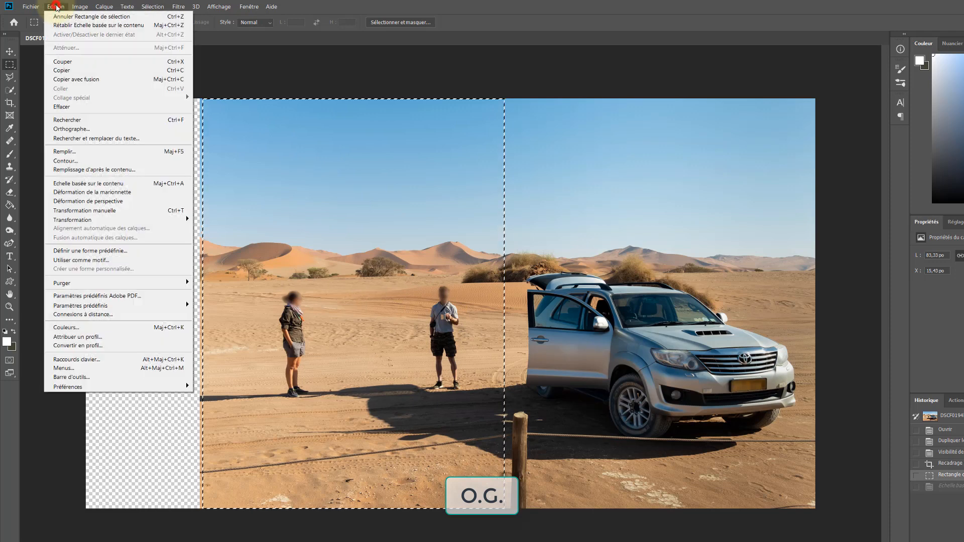
click(77, 183)
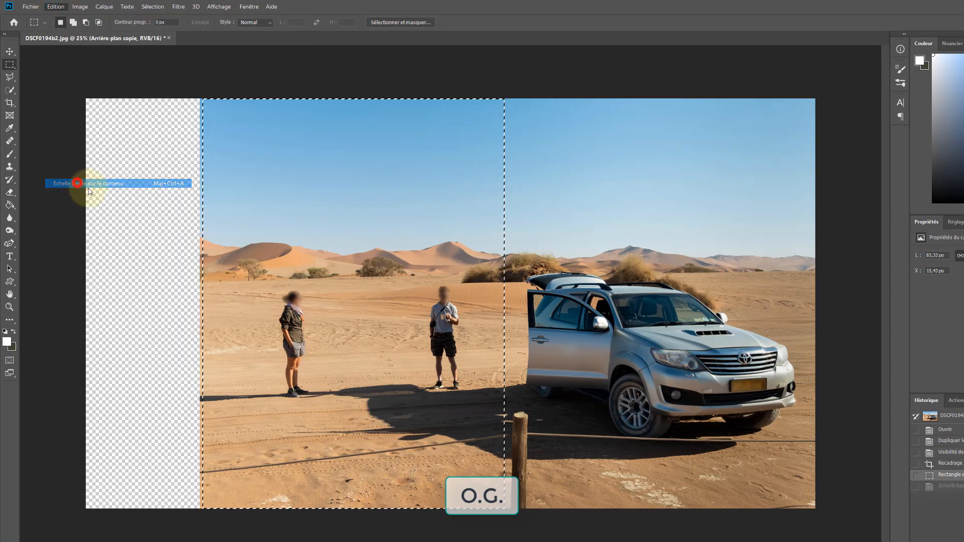
drag(206, 305, 168, 308)
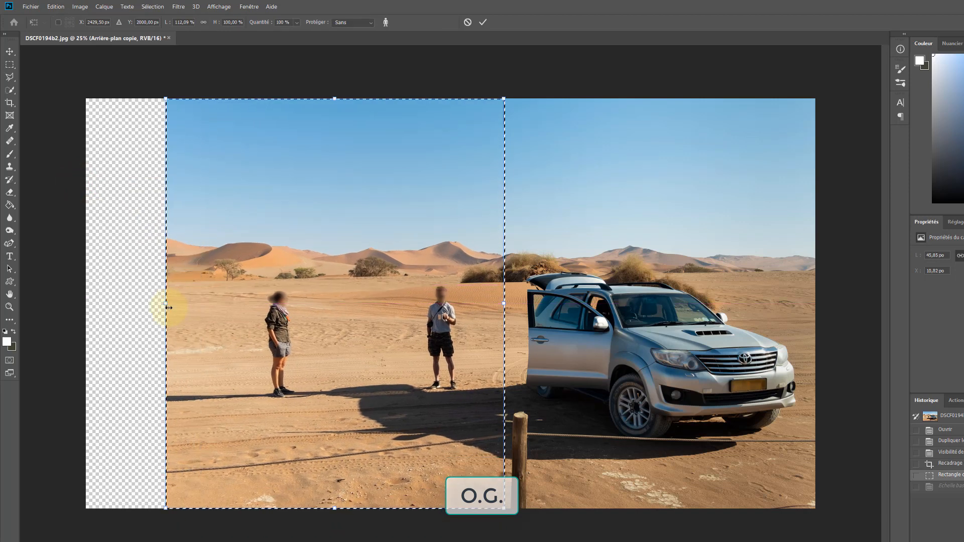
click(484, 23)
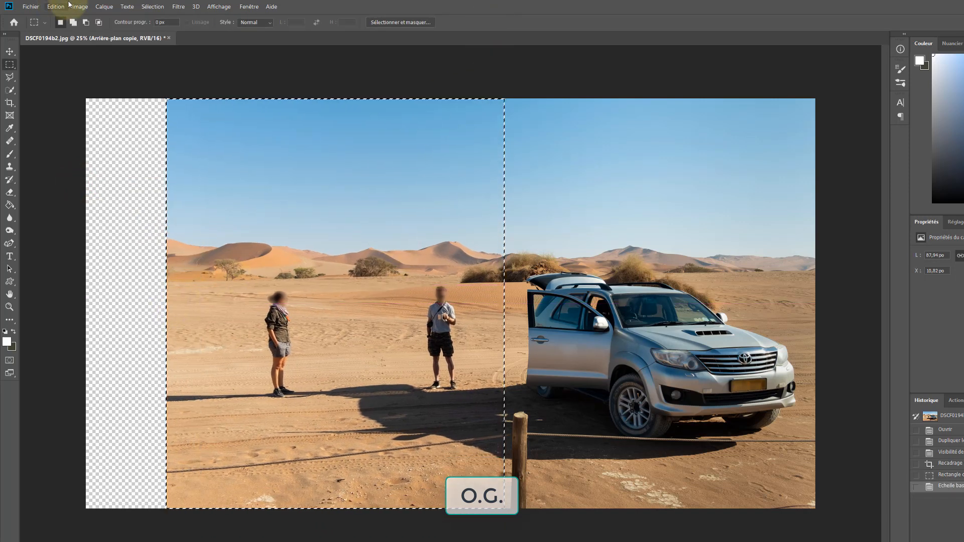
- Content-aware scale the selected area again to 123.60% width, filling up to the canvas's left edge, and deselect
click(56, 7)
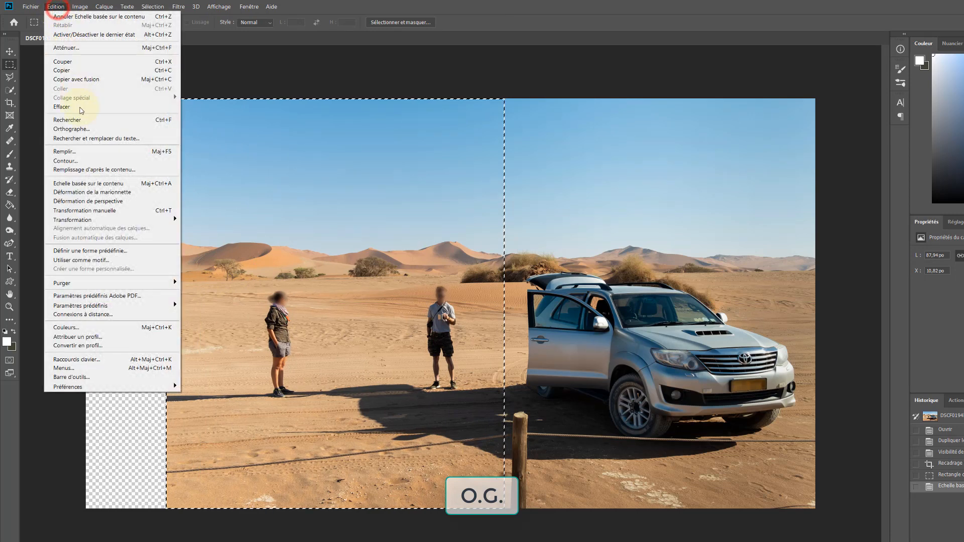
click(83, 183)
drag(166, 305, 87, 307)
key(Return)
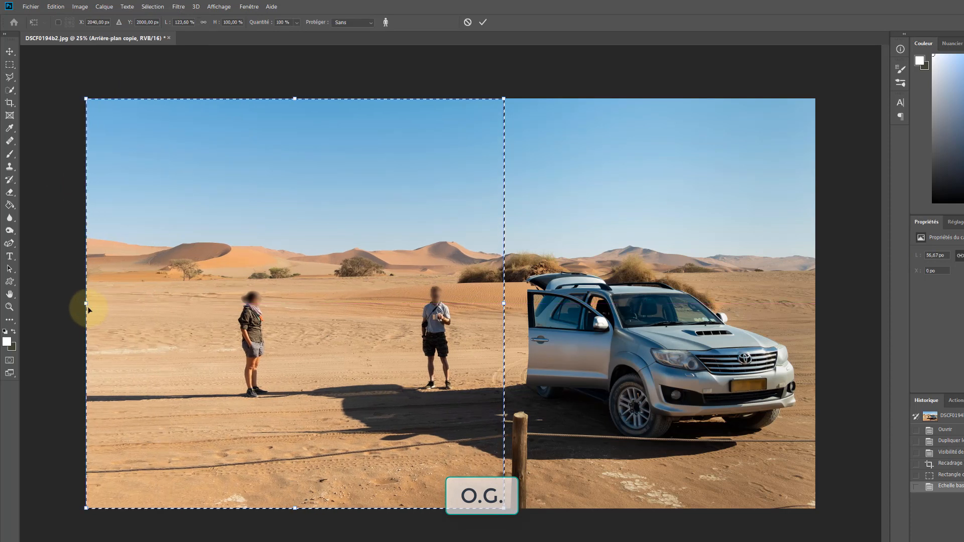
key(m)
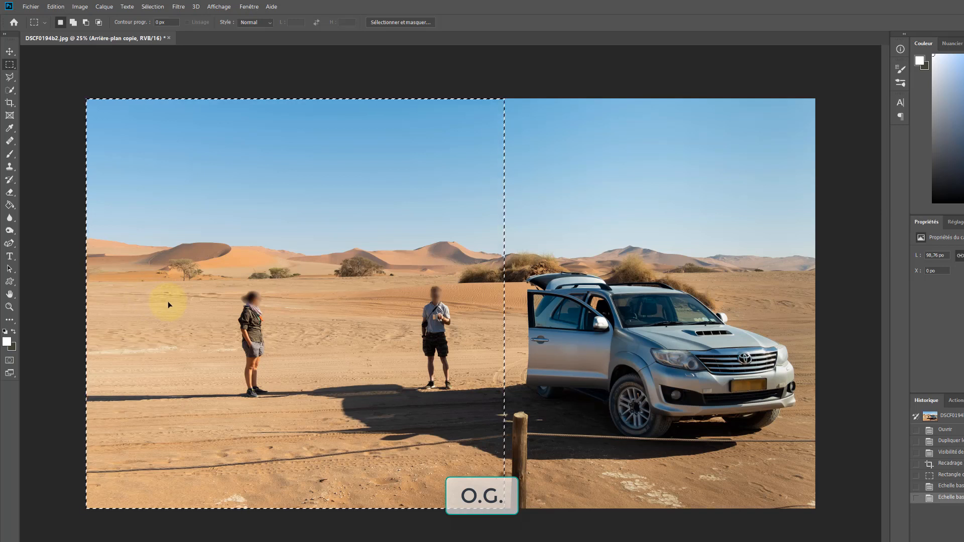
click(190, 68)
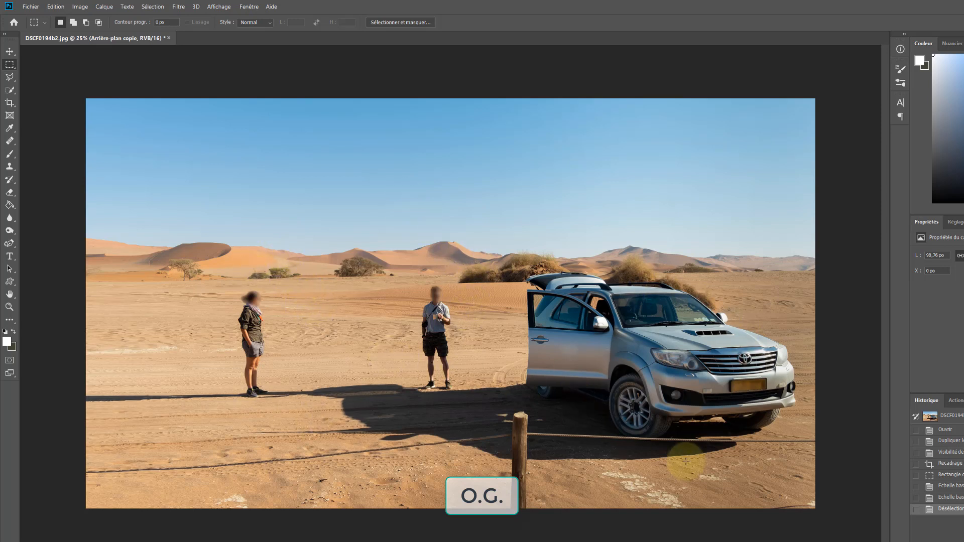
- Clear the crop ratio and extend the canvas freely with an empty strip to the right of the photo
click(10, 103)
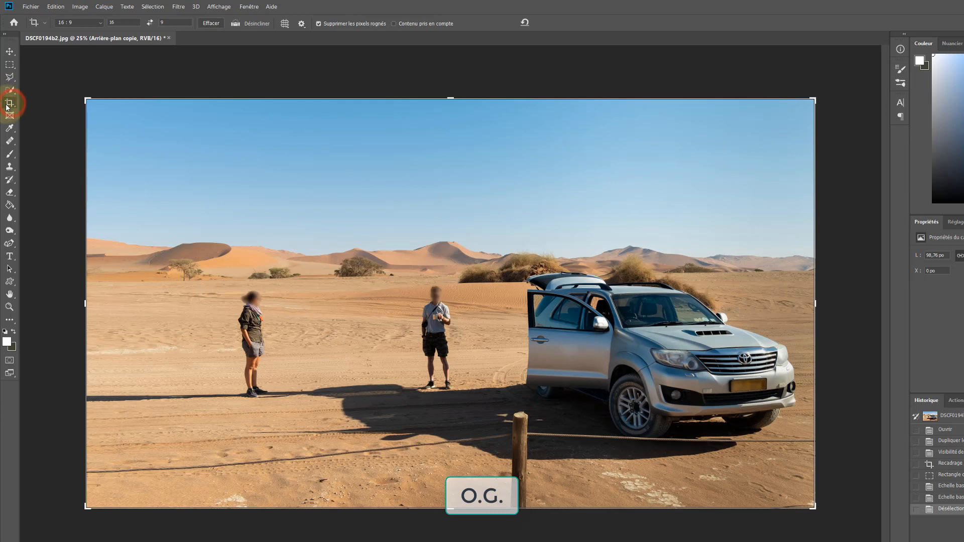
click(210, 24)
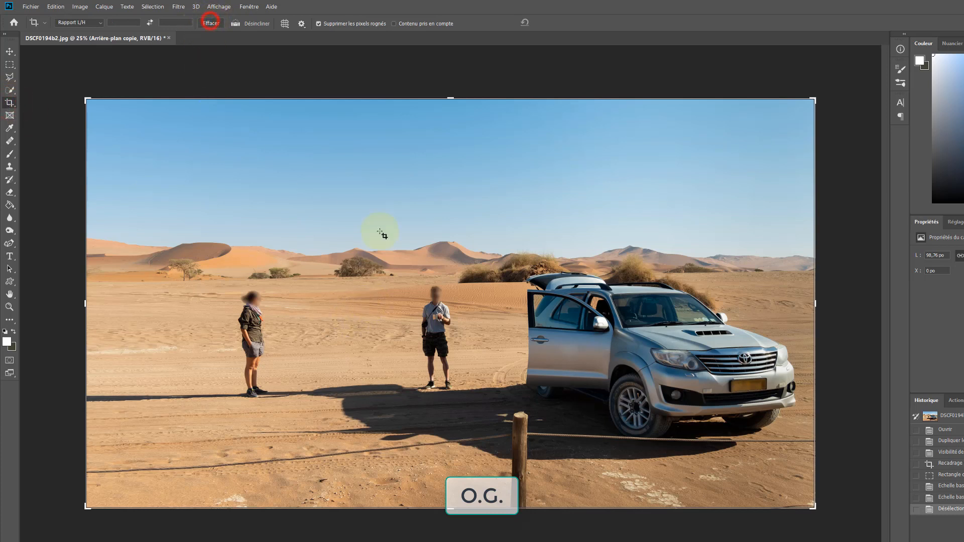
drag(816, 303, 864, 303)
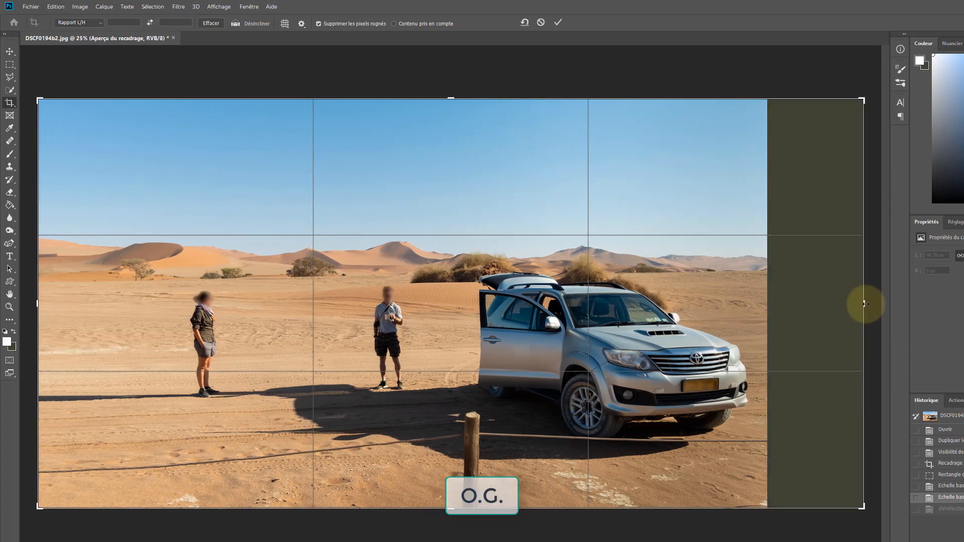
key(Return)
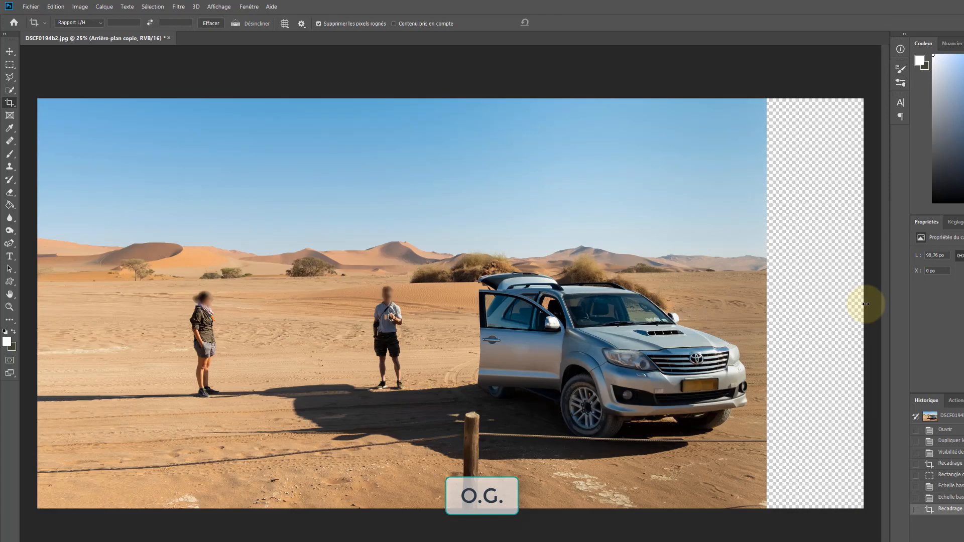
- Select nearly the entire photo and content-aware scale it to 113.84% width, filling the empty strip up to the canvas's right edge
click(10, 64)
drag(32, 86, 656, 512)
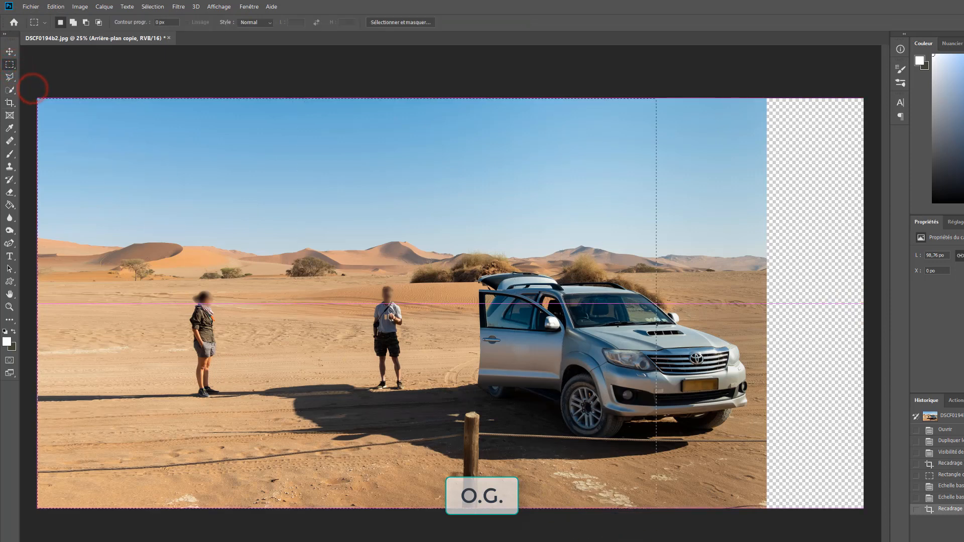
drag(726, 513, 763, 509)
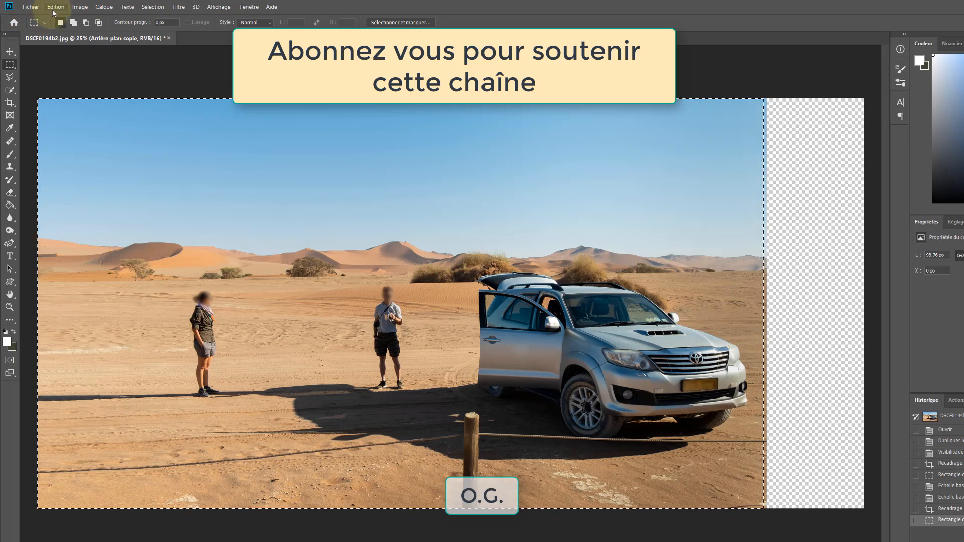
click(54, 8)
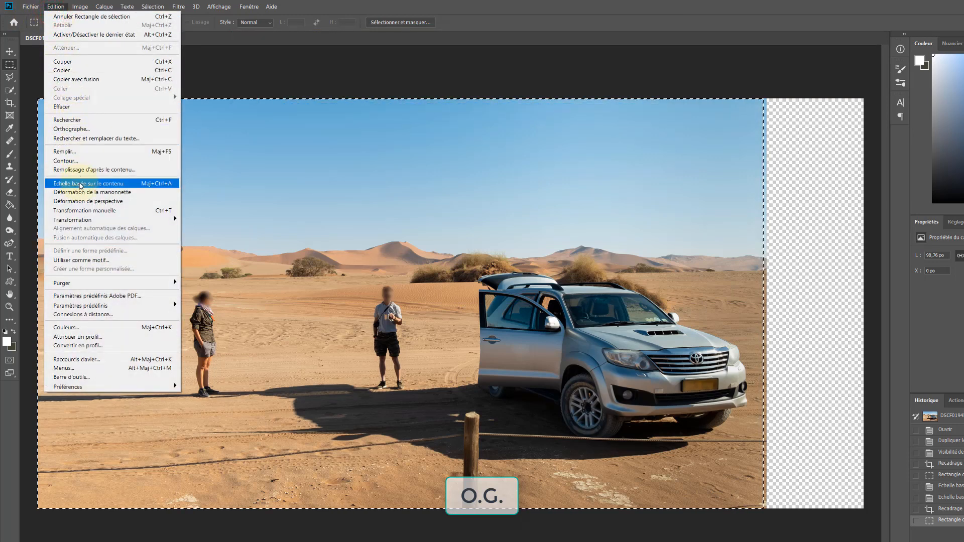
click(80, 184)
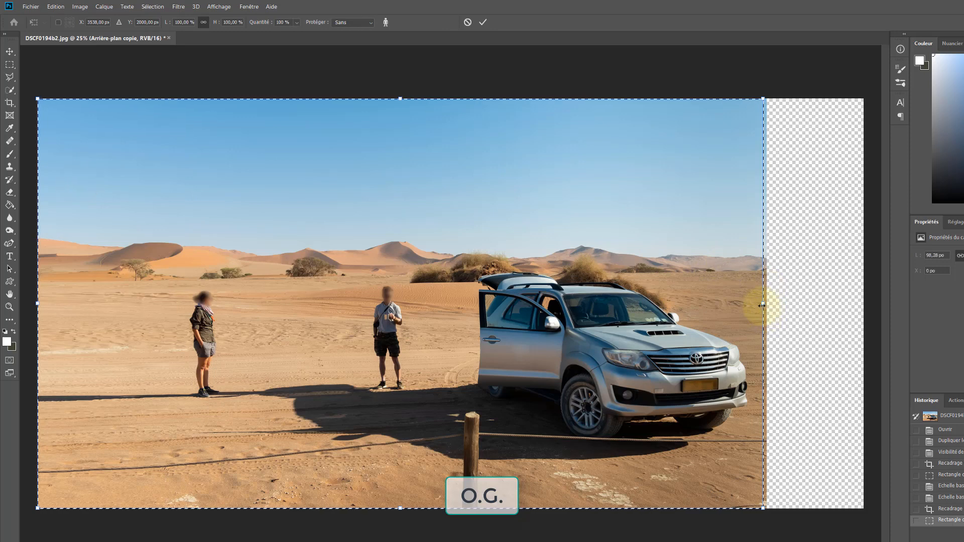
drag(761, 304, 858, 298)
key(Return)
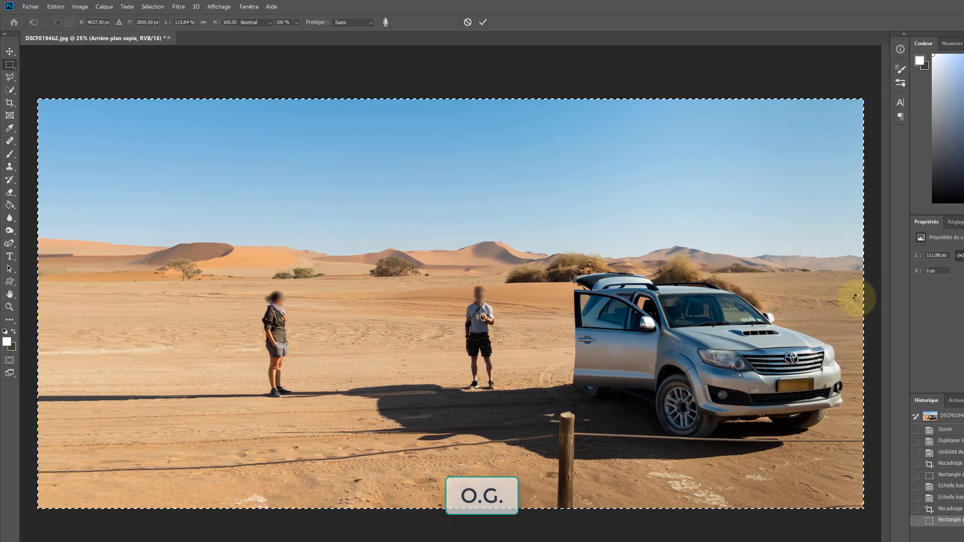